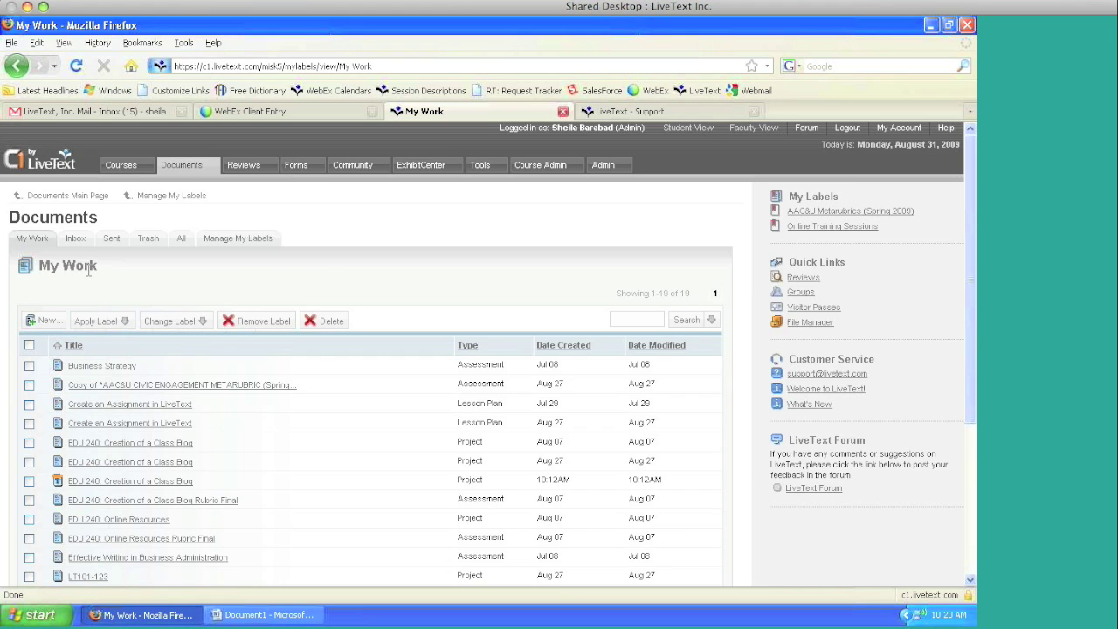
- Open the new document form, and load the same createdoc page on college.livetext.com instead of c1.livetext.com
{"action": "left_click", "coordinate": [48, 321]}
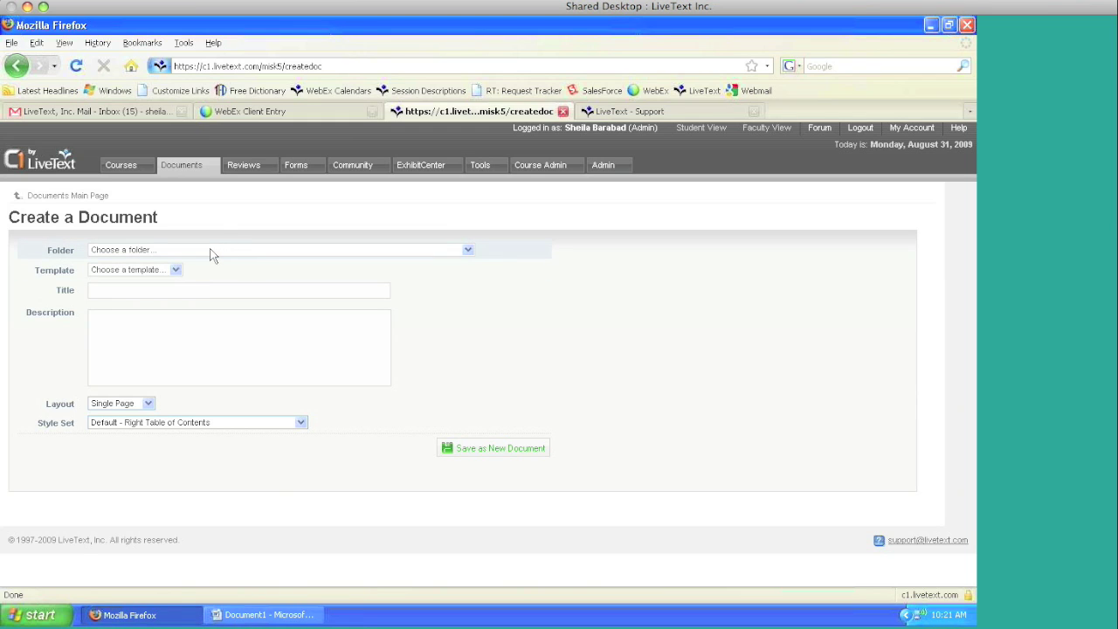
{"action": "left_click", "coordinate": [239, 66]}
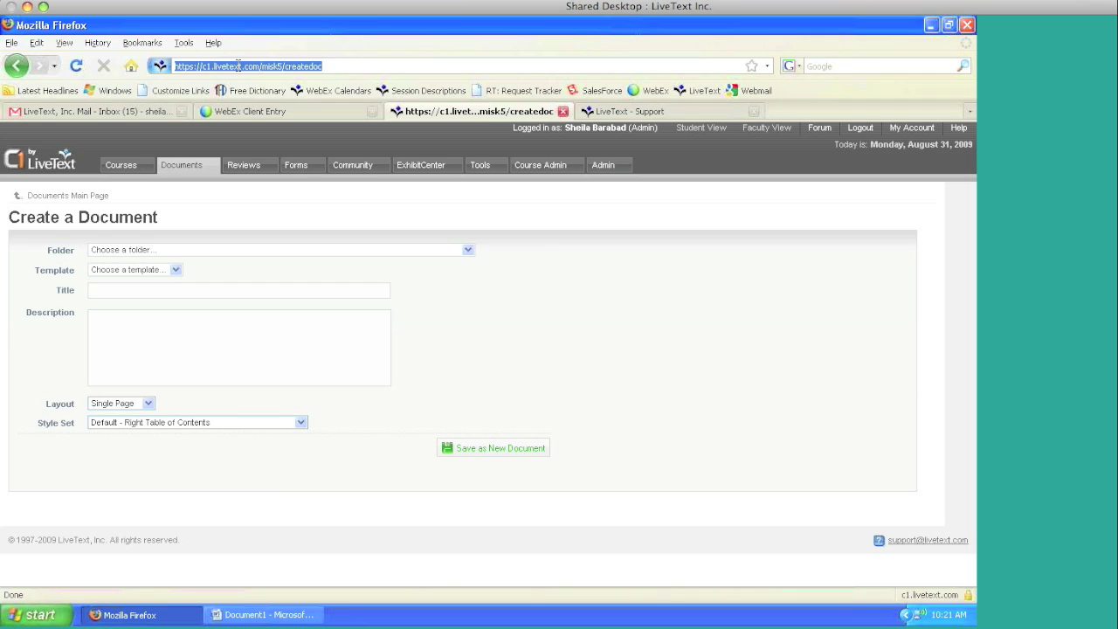
{"action": "left_click", "coordinate": [238, 65]}
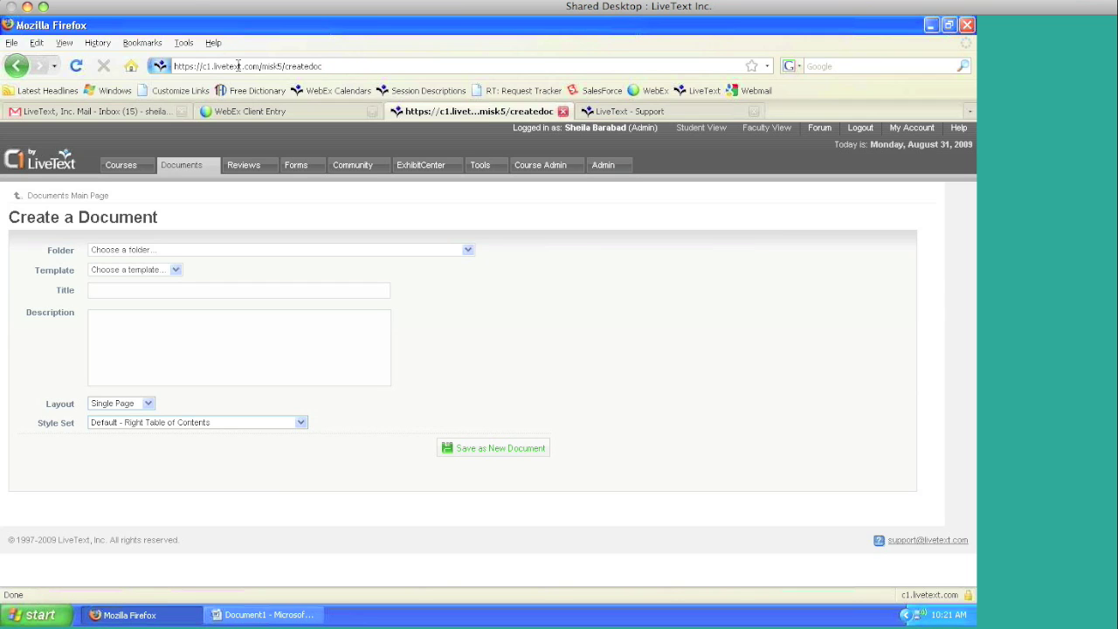
{"action": "left_click", "coordinate": [207, 67]}
{"action": "key", "text": "Delete"}
{"action": "type", "text": "olle"}
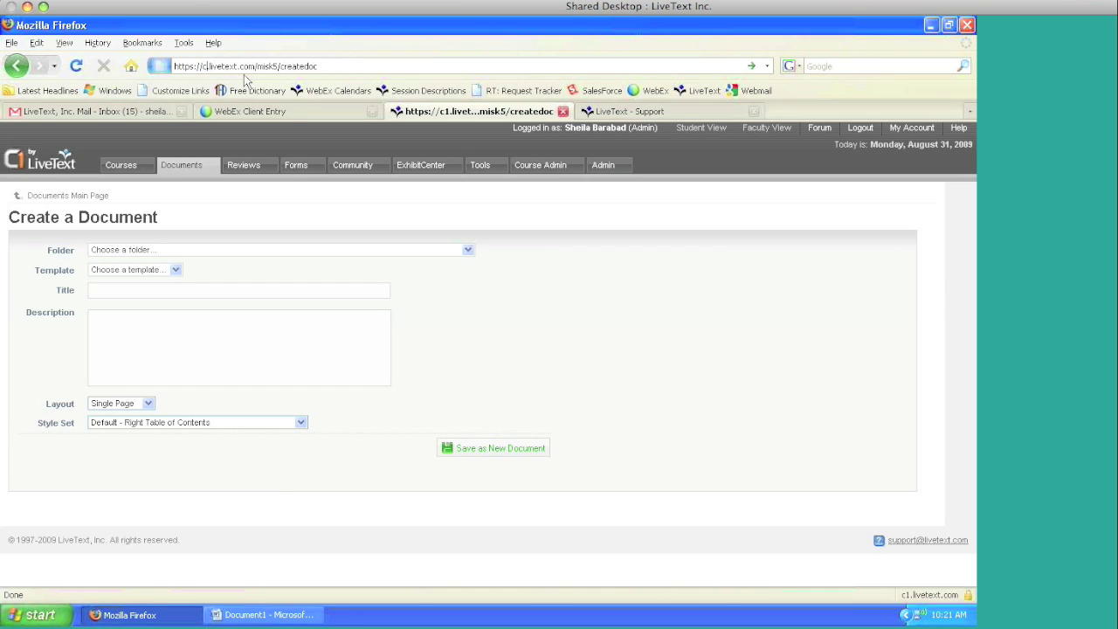
{"action": "type", "text": "ge."}
{"action": "key", "text": "Return"}
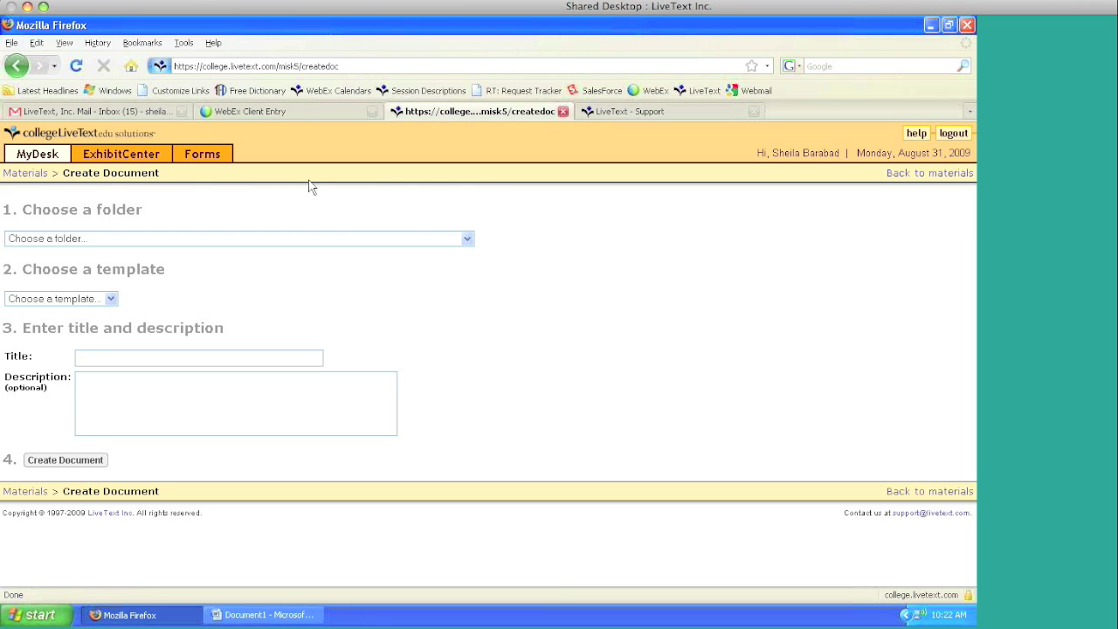
- Start a new document from the My Work materials and choose EDU 240 as its folder
{"action": "left_click", "coordinate": [44, 158]}
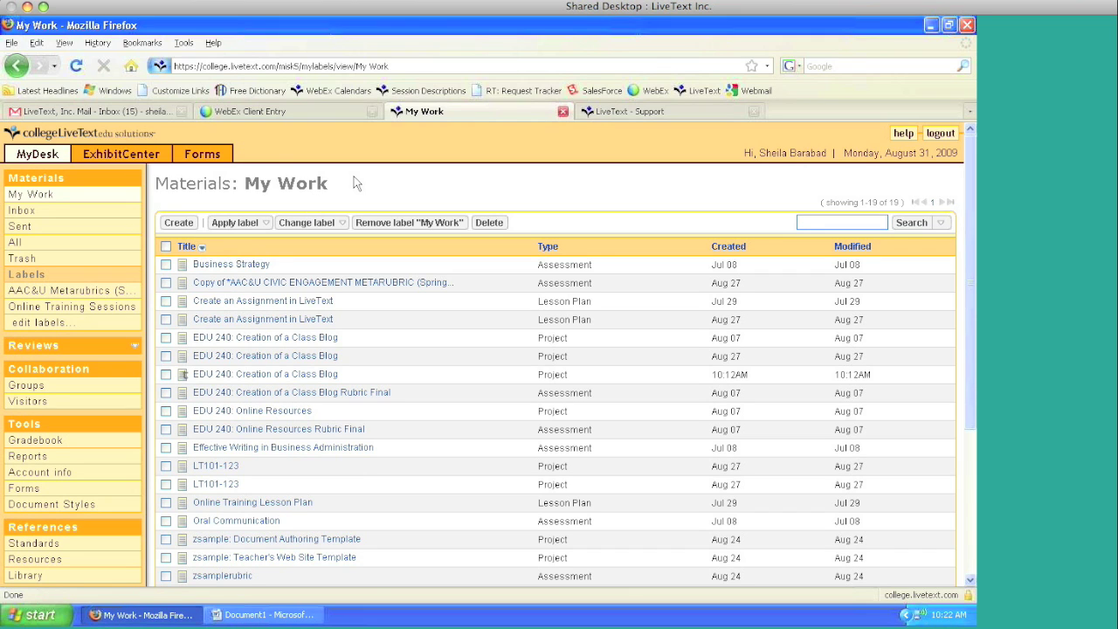
{"action": "left_click", "coordinate": [181, 224]}
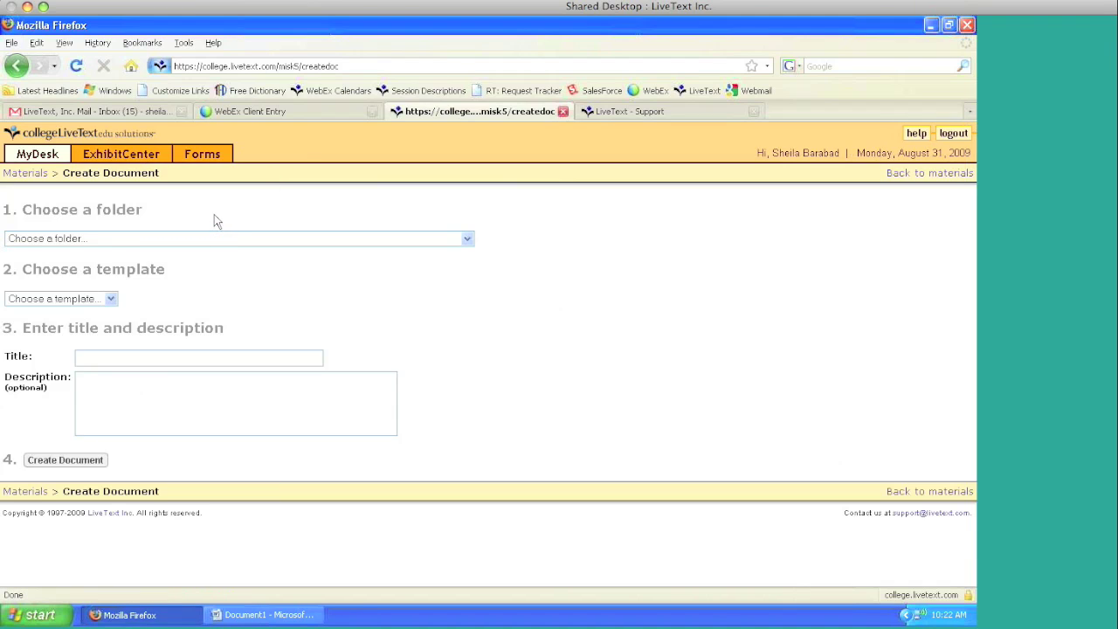
{"action": "left_click", "coordinate": [84, 238]}
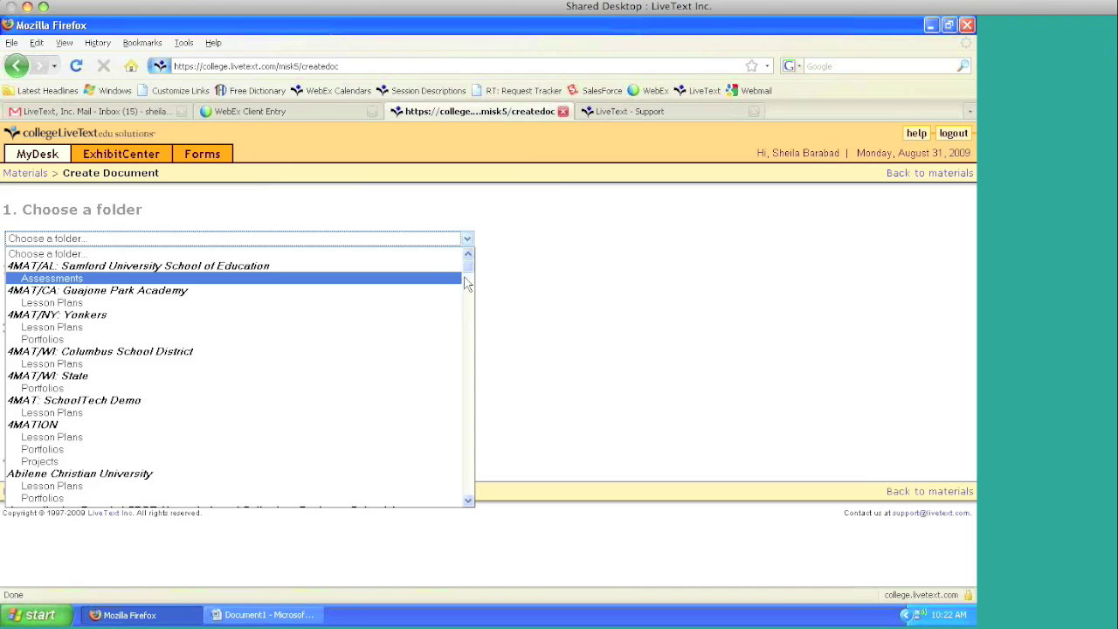
{"action": "left_click_drag", "start_coordinate": [467, 267], "coordinate": [455, 371]}
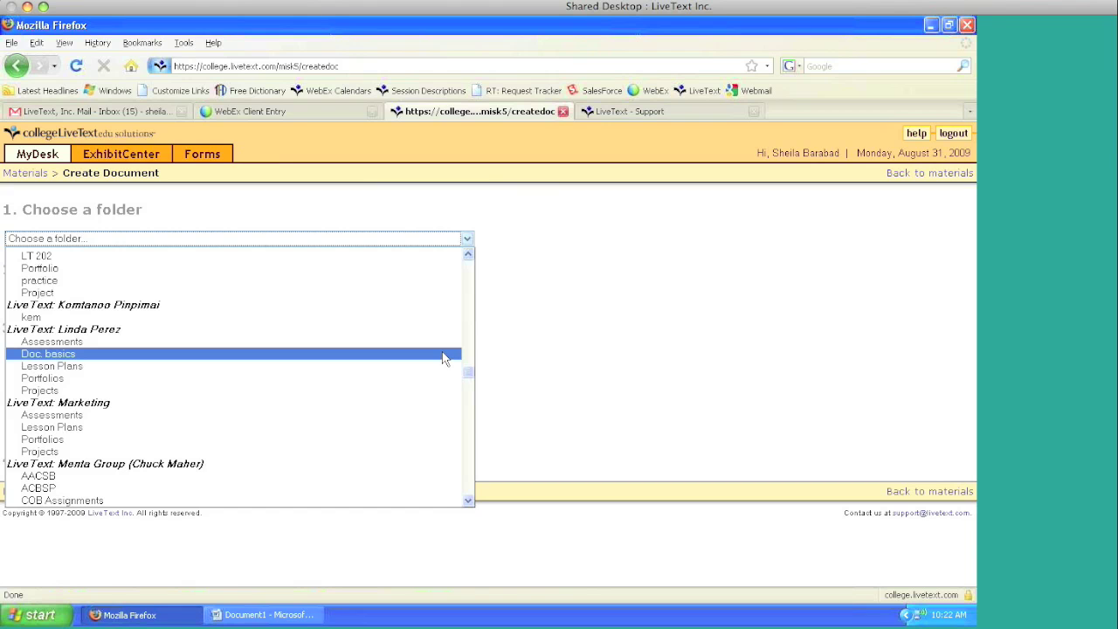
{"action": "scroll", "coordinate": [438, 358], "scroll_direction": "down", "scroll_amount": 3}
{"action": "scroll", "coordinate": [438, 358], "scroll_direction": "down", "scroll_amount": 7}
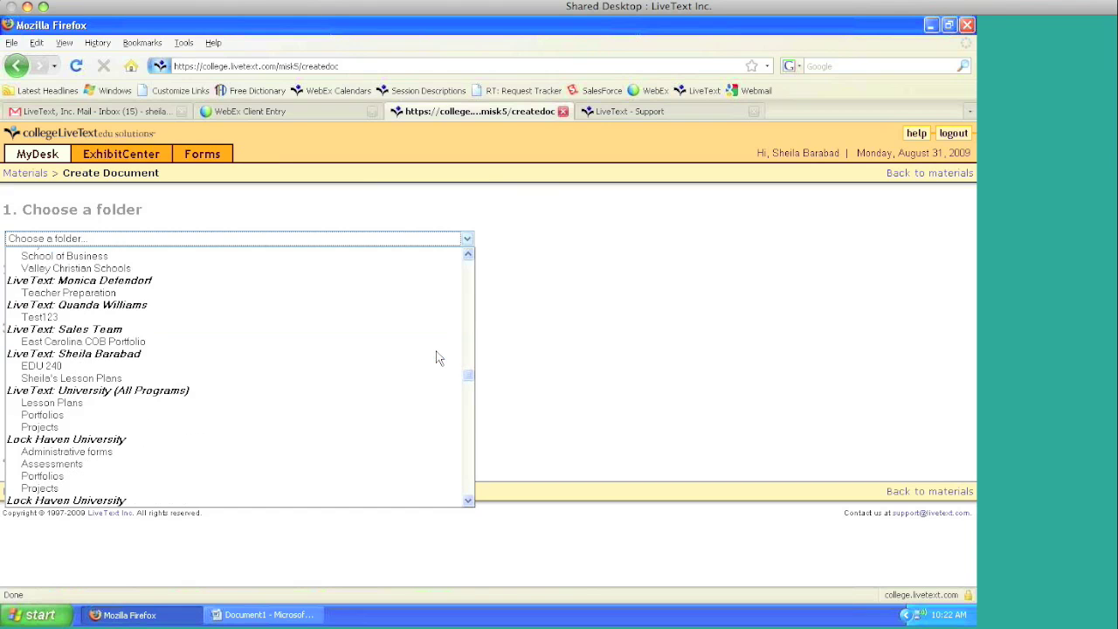
{"action": "scroll", "coordinate": [437, 357], "scroll_direction": "up", "scroll_amount": 2}
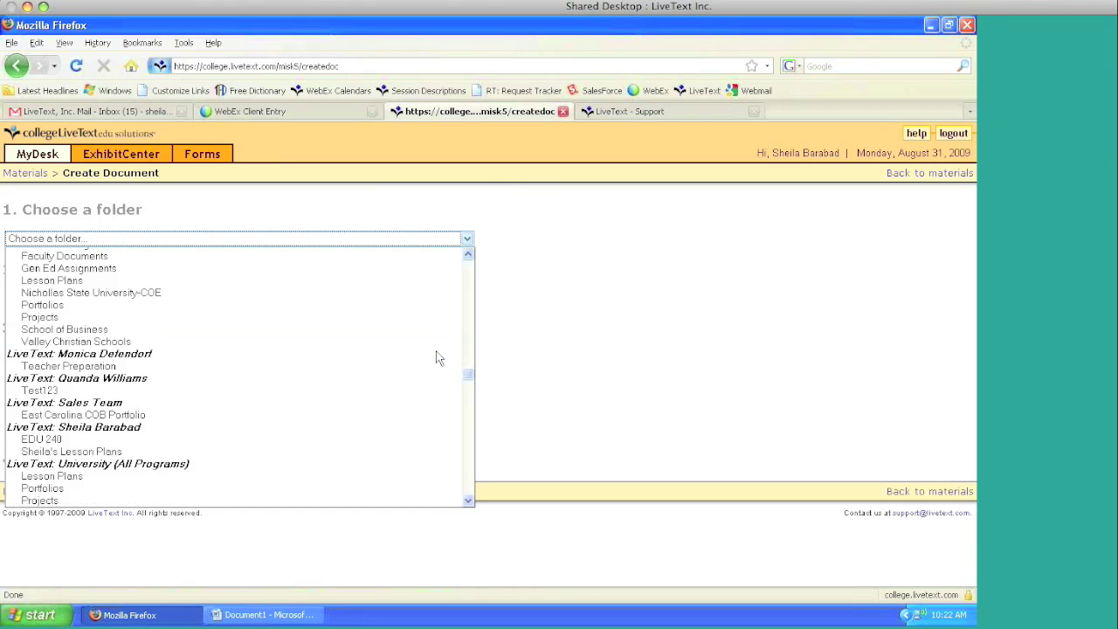
{"action": "left_click", "coordinate": [256, 448]}
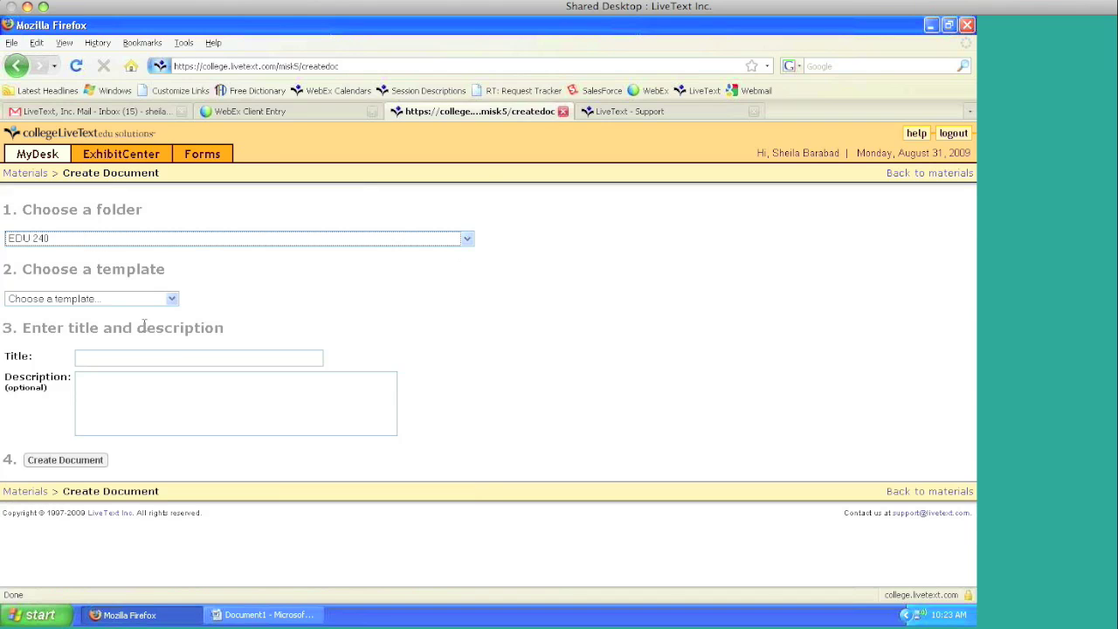
- Choose the template EDU 240: Creation of a Class Blog and make the title field ready for entry
{"action": "left_click", "coordinate": [123, 298]}
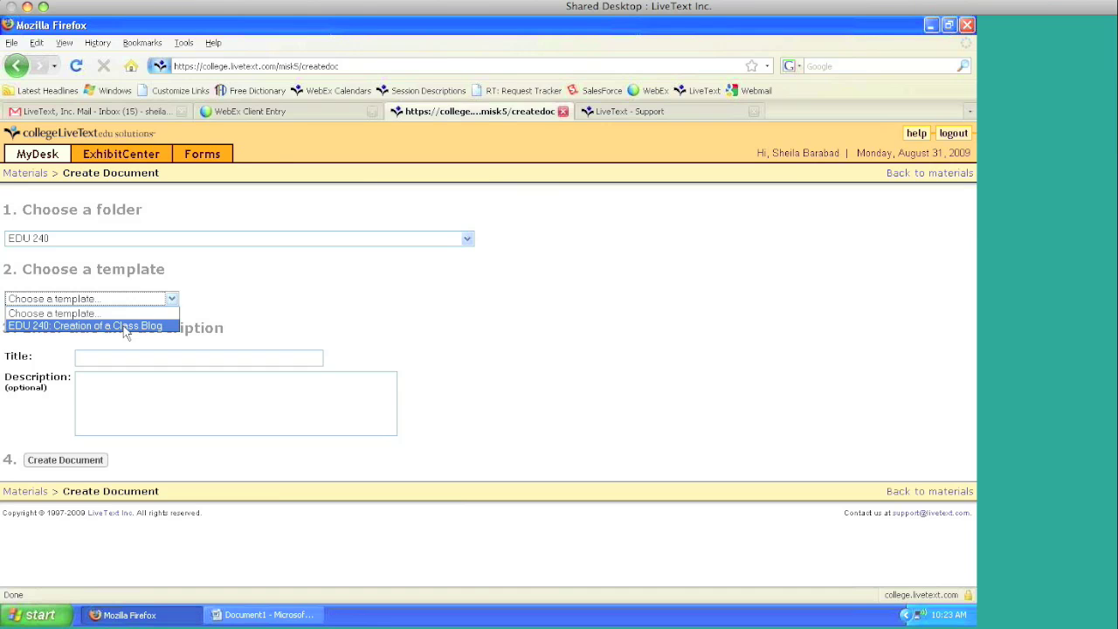
{"action": "left_click", "coordinate": [127, 326]}
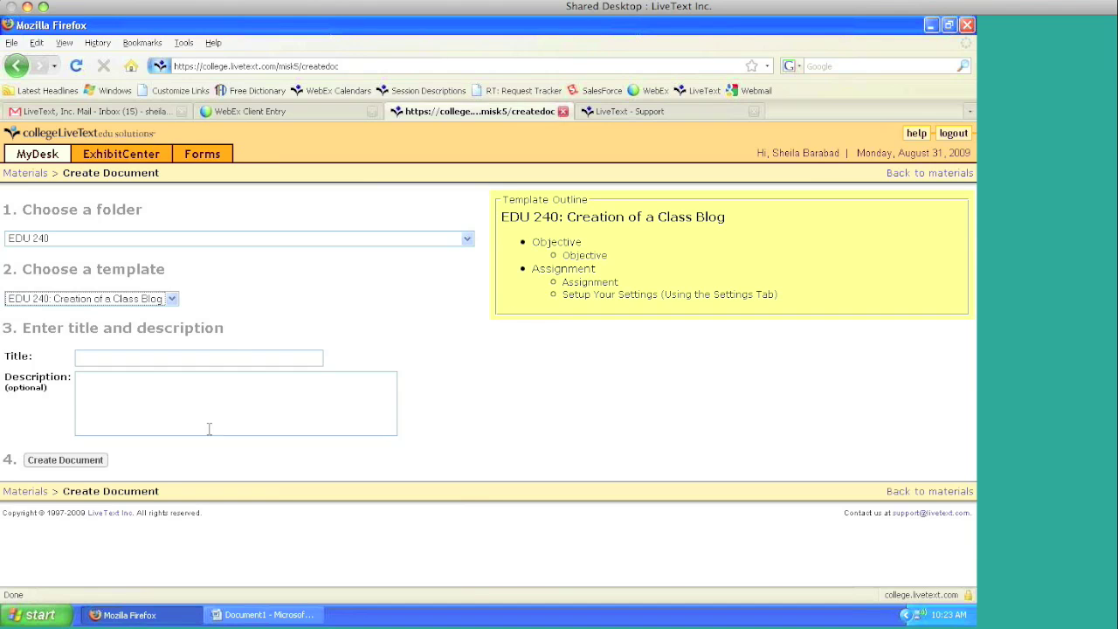
{"action": "left_click", "coordinate": [97, 359]}
- Return to the createdoc page on c1.livetext.com and choose EDU 240 as the new document's folder
{"action": "left_click_drag", "start_coordinate": [228, 68], "coordinate": [203, 68]}
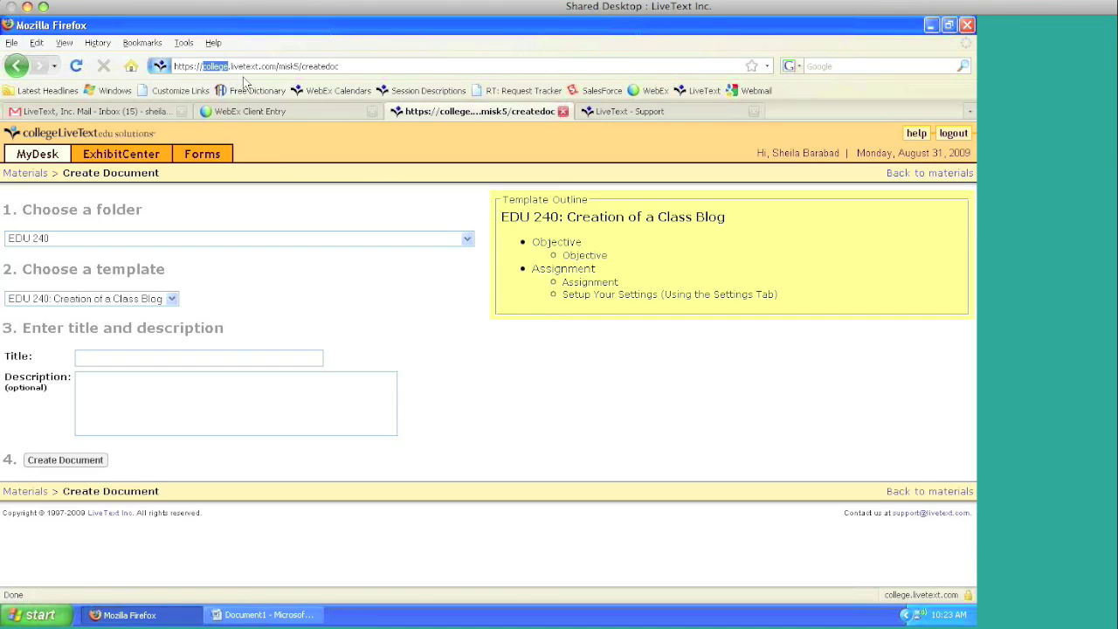
{"action": "type", "text": "c1"}
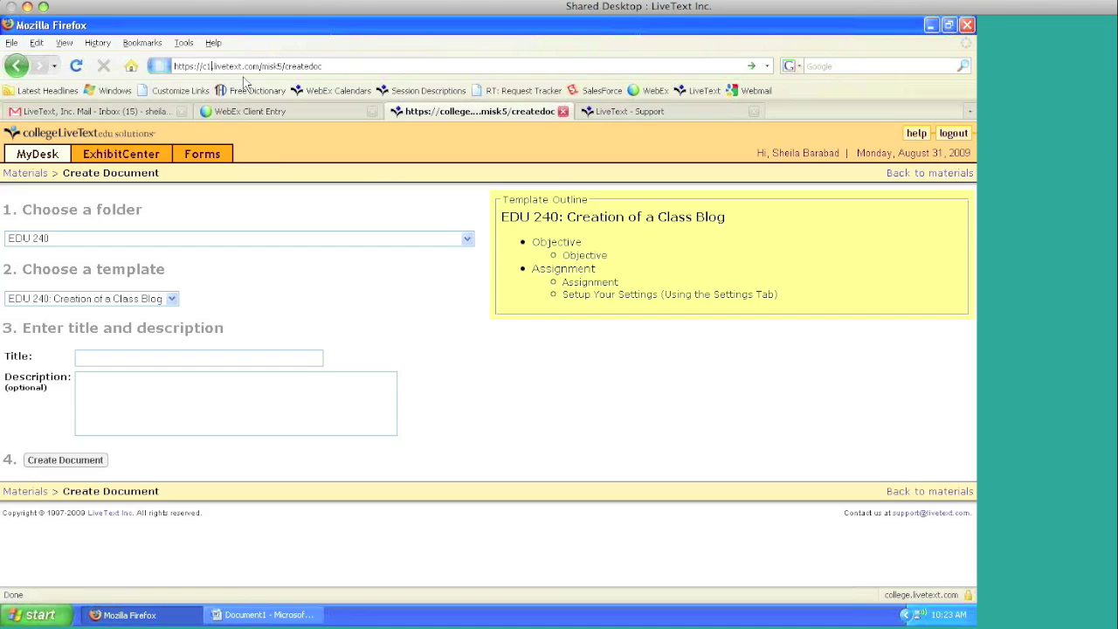
{"action": "key", "text": "Return"}
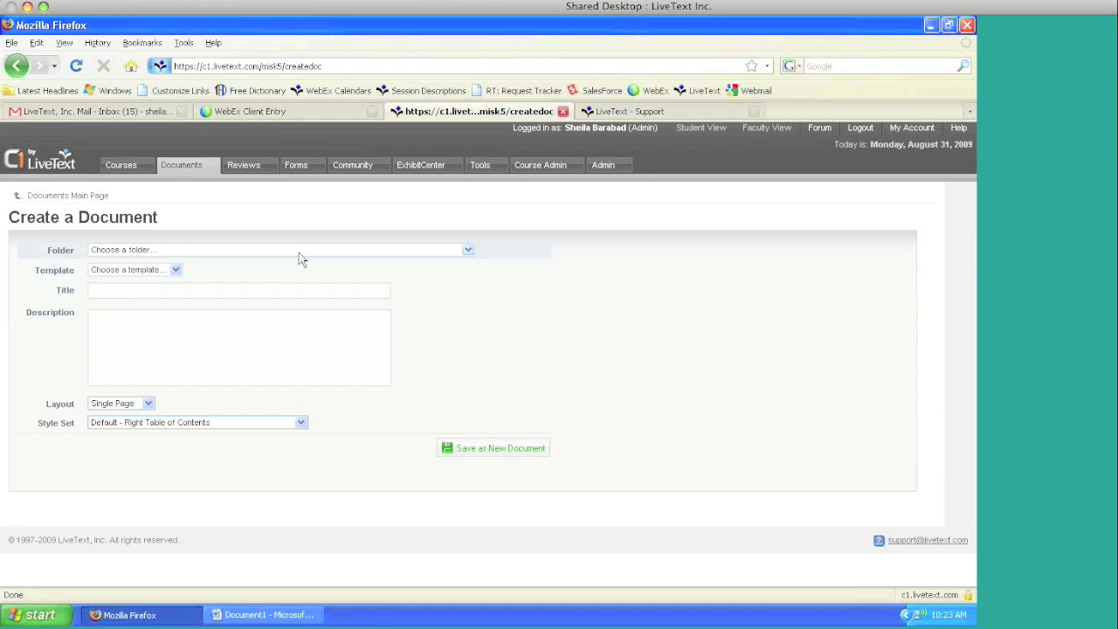
{"action": "left_click", "coordinate": [298, 252]}
{"action": "left_click_drag", "start_coordinate": [467, 276], "coordinate": [469, 369]}
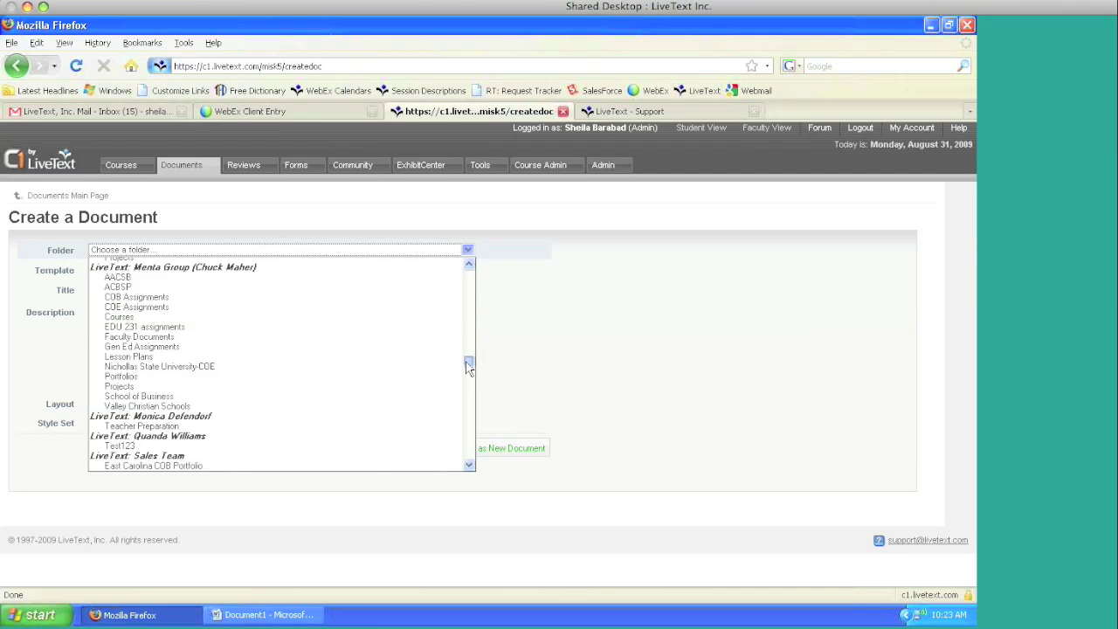
{"action": "scroll", "coordinate": [384, 409], "scroll_direction": "down", "scroll_amount": 2}
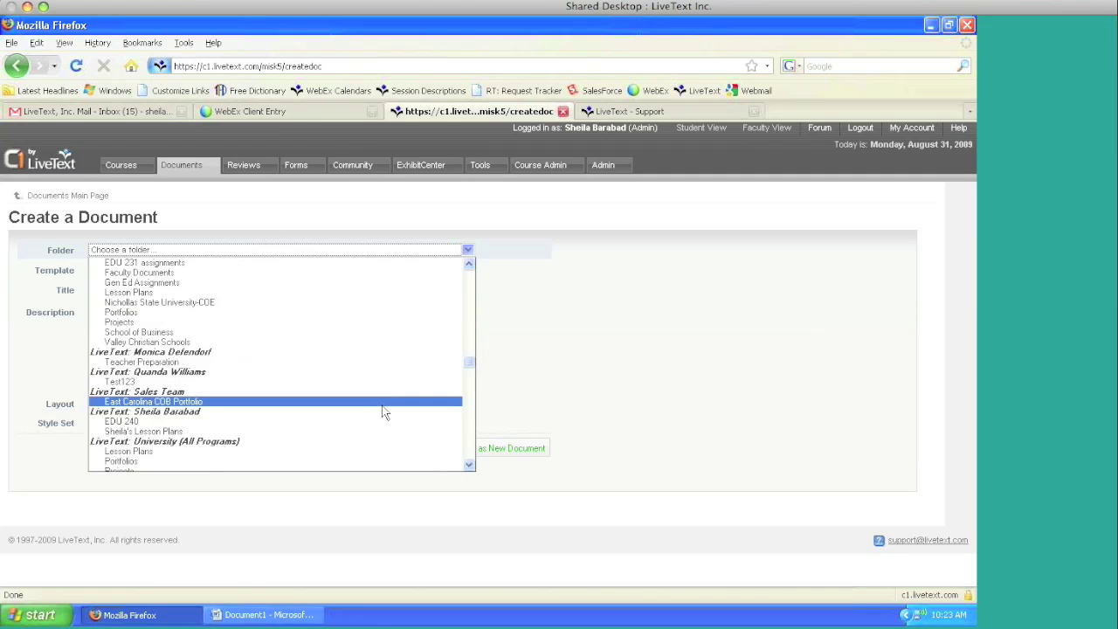
{"action": "left_click", "coordinate": [312, 426]}
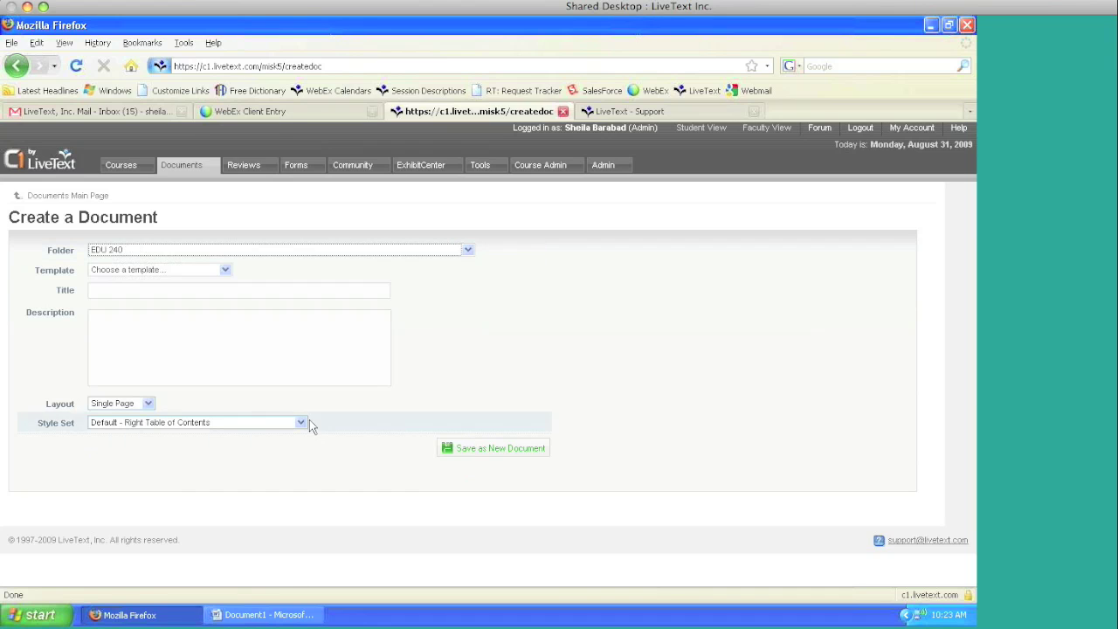
- Select the EDU 240: Creation of a Class Blog template and review the folder list, keeping EDU 240
{"action": "left_click", "coordinate": [153, 271]}
{"action": "left_click", "coordinate": [137, 292]}
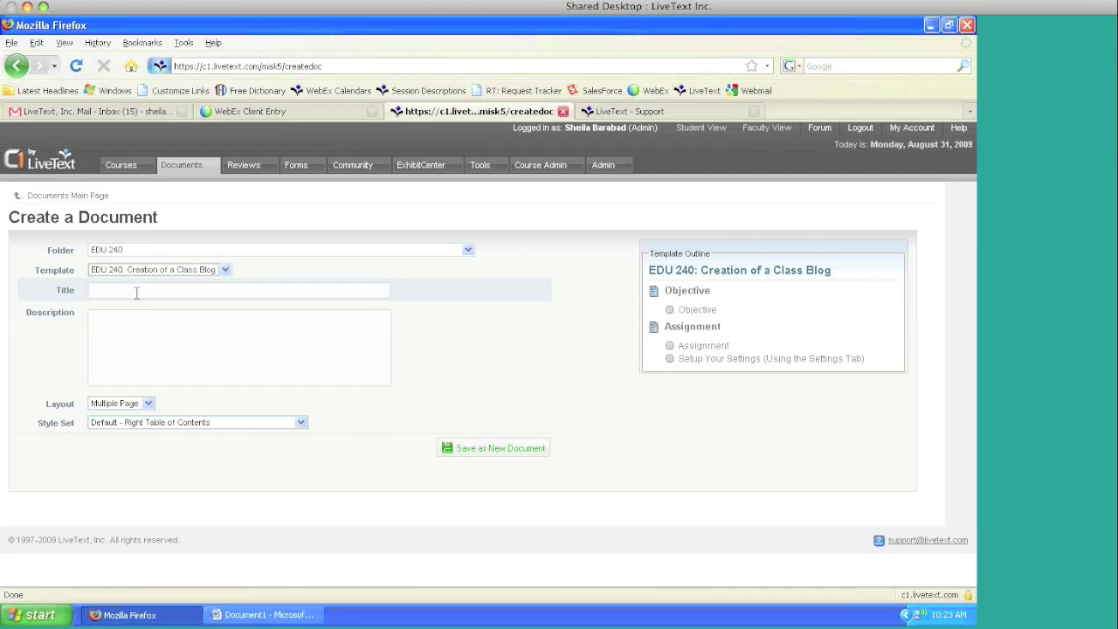
{"action": "left_click", "coordinate": [159, 251]}
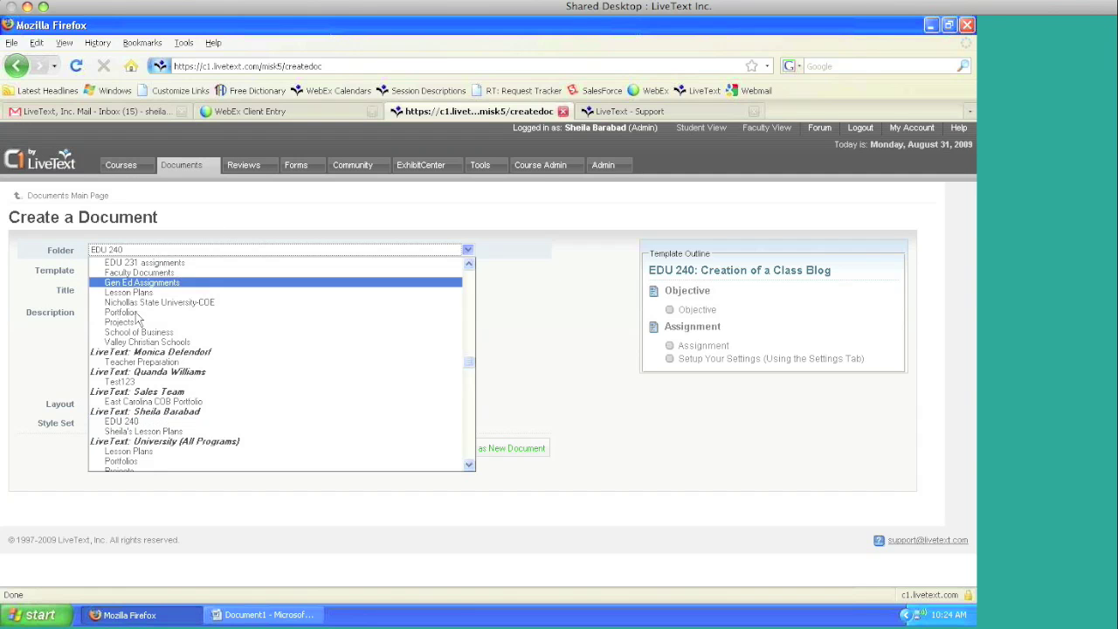
{"action": "left_click", "coordinate": [444, 210]}
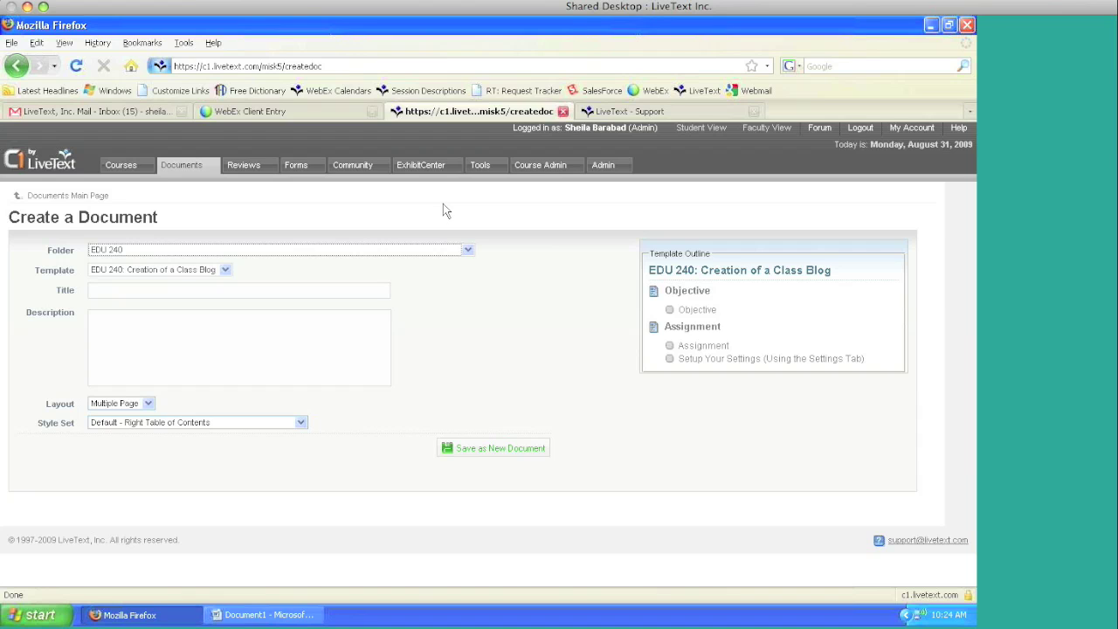
{"action": "left_click", "coordinate": [302, 253]}
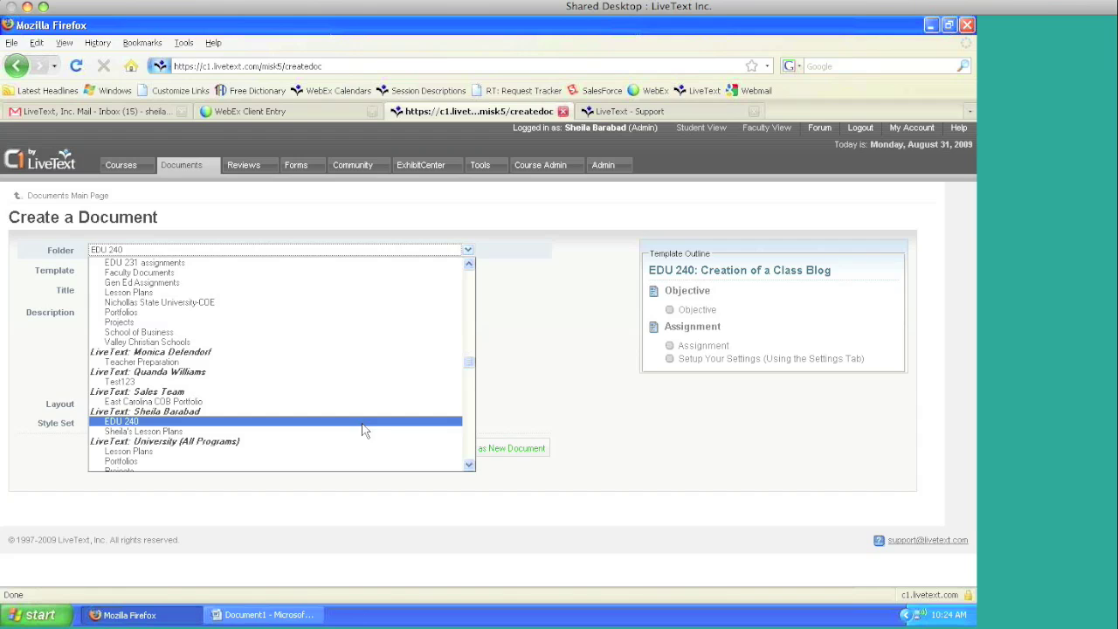
{"action": "left_click", "coordinate": [550, 405]}
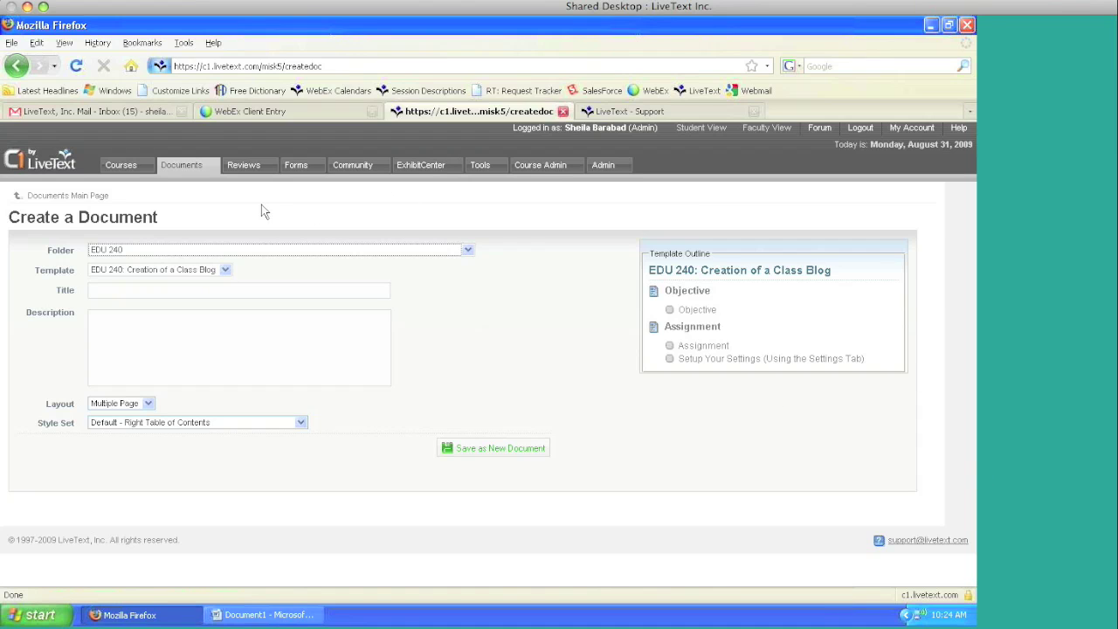
- In the template administration, switch to the logged-in administrator's own LiveText domain and expand its EDU 240 folder
{"action": "left_click", "coordinate": [194, 165]}
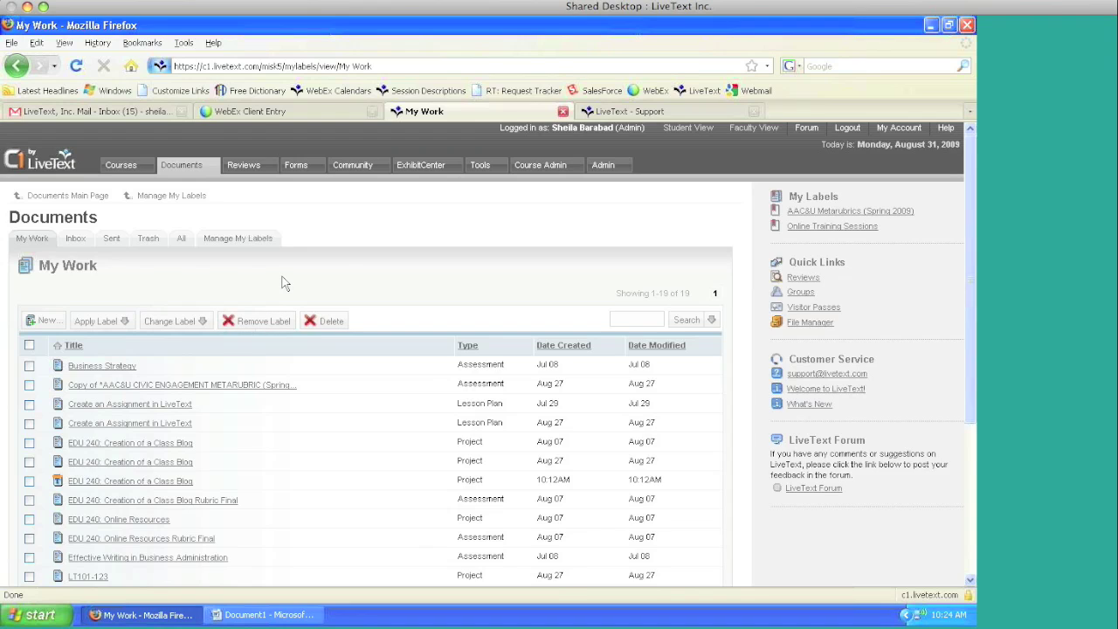
{"action": "left_click", "coordinate": [604, 166]}
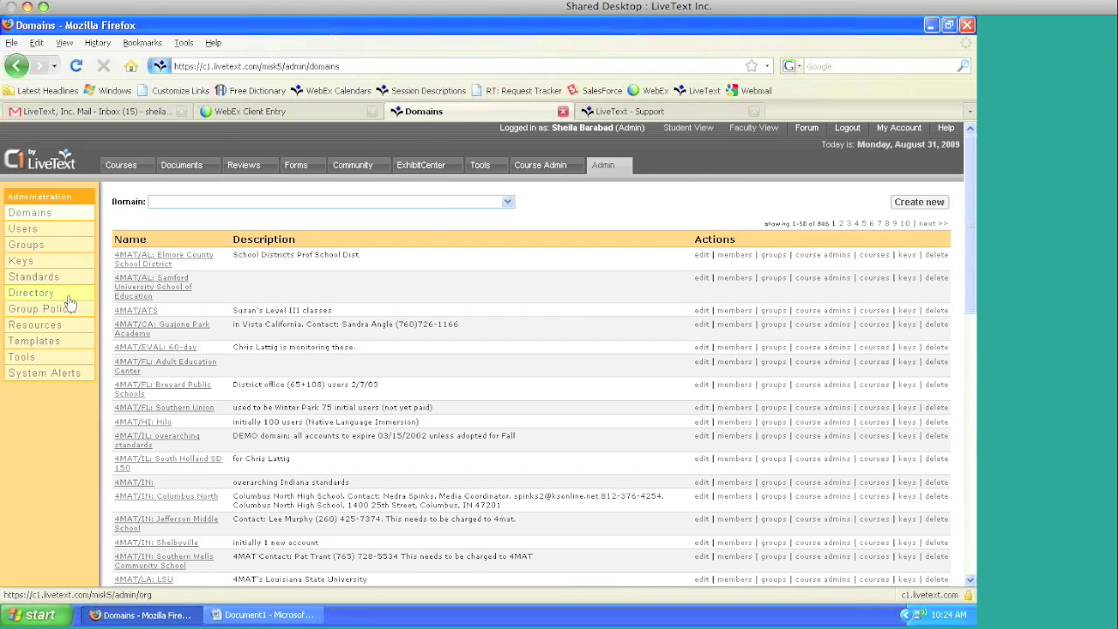
{"action": "left_click", "coordinate": [48, 346]}
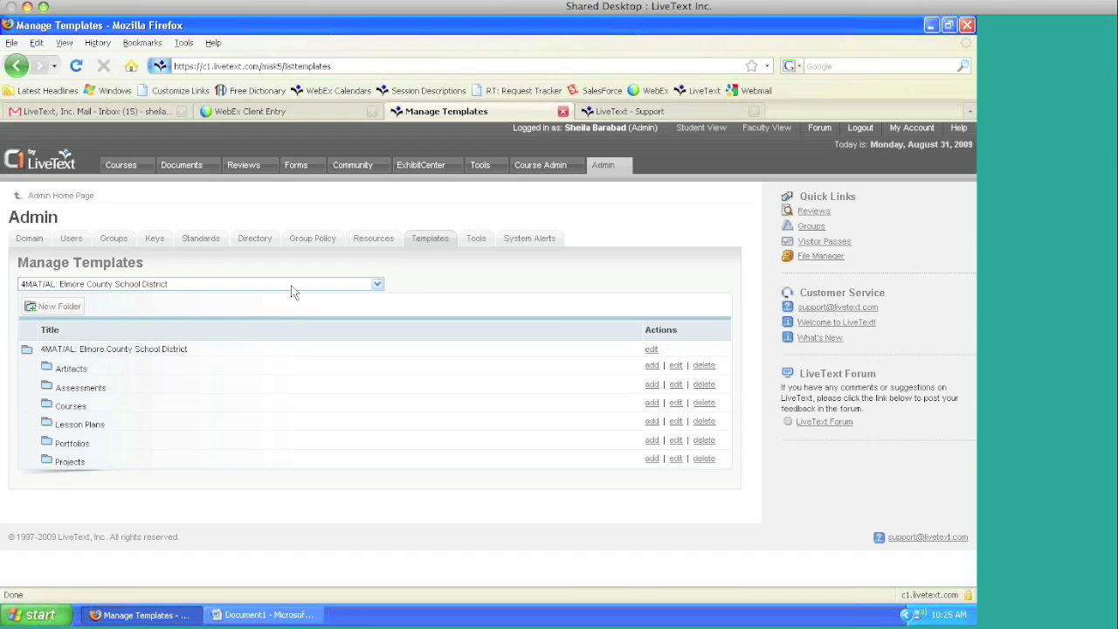
{"action": "left_click", "coordinate": [377, 284]}
{"action": "left_click_drag", "start_coordinate": [376, 320], "coordinate": [370, 405]}
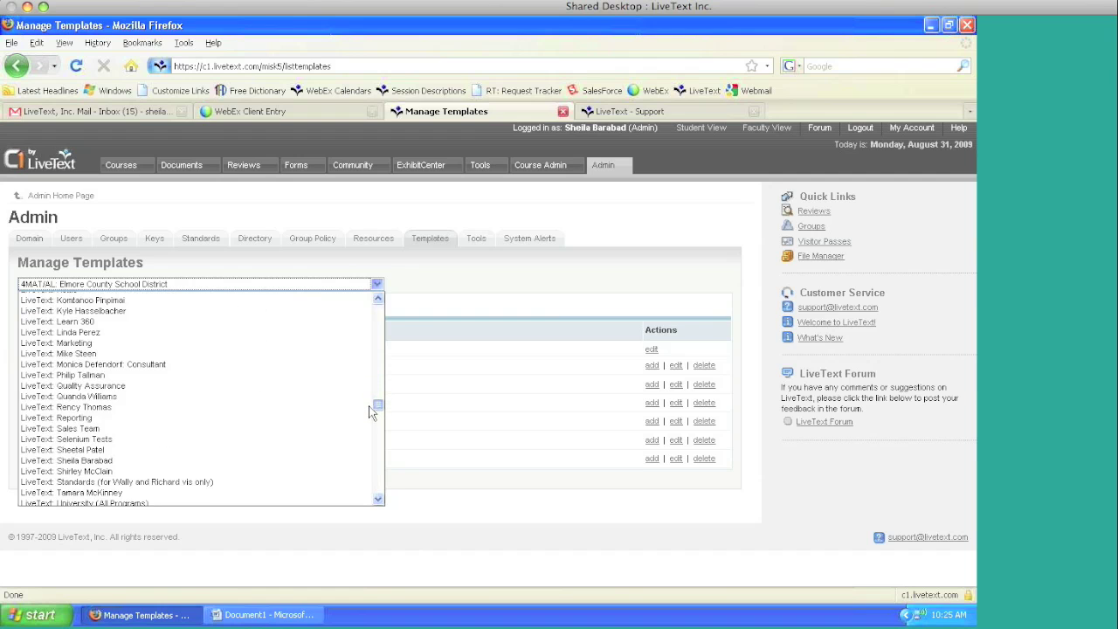
{"action": "left_click", "coordinate": [325, 460]}
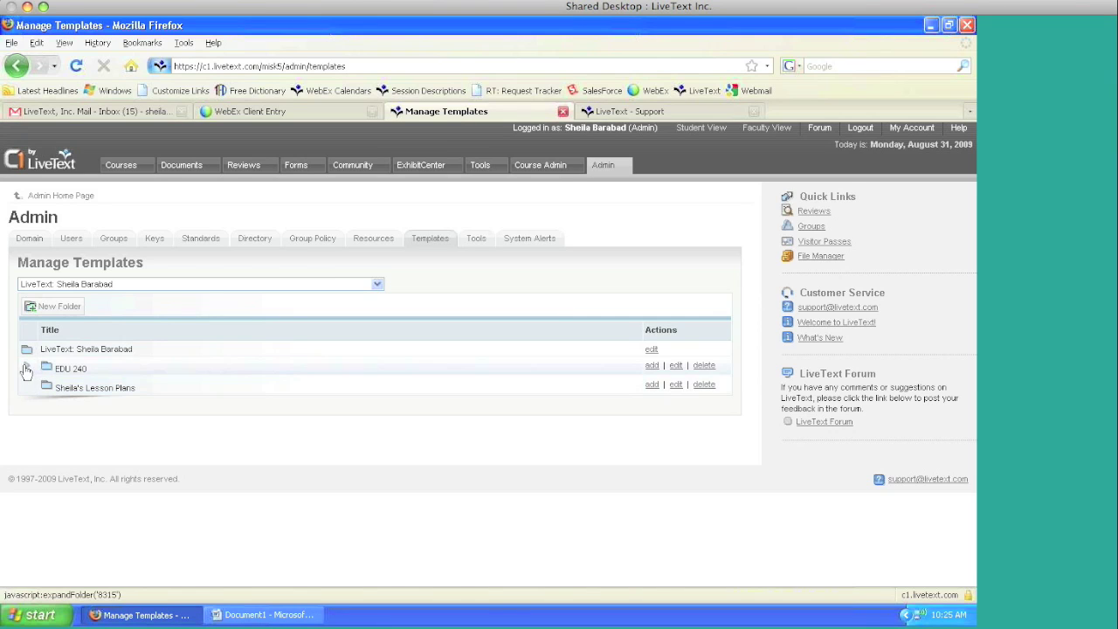
{"action": "left_click", "coordinate": [26, 370]}
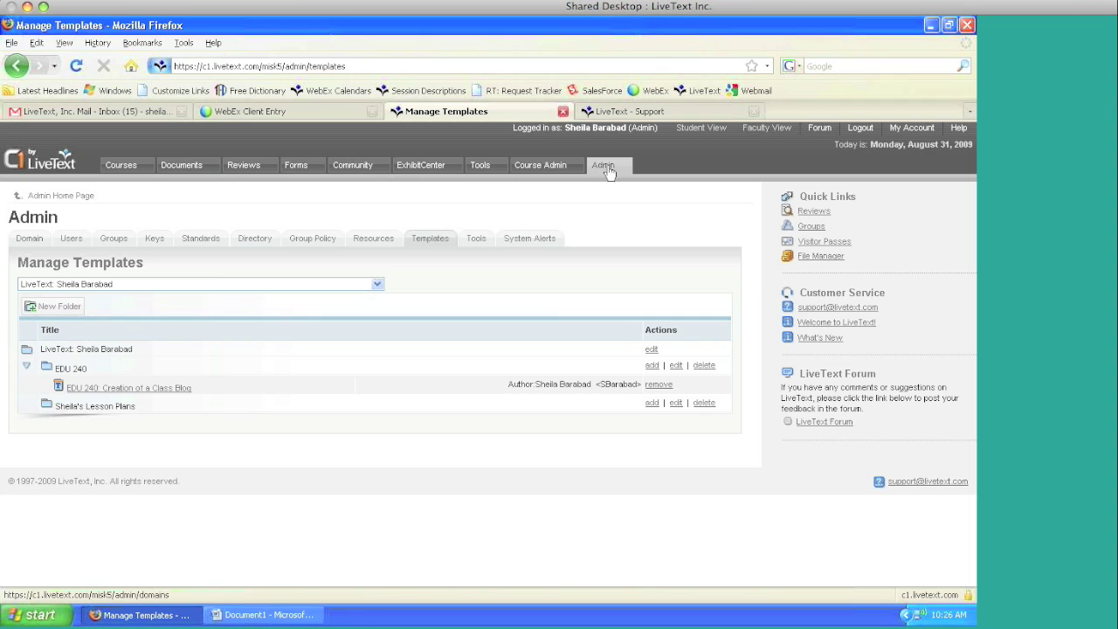
- Create a plain document label named EDU 240 in the label management of Documents
{"action": "left_click", "coordinate": [180, 166]}
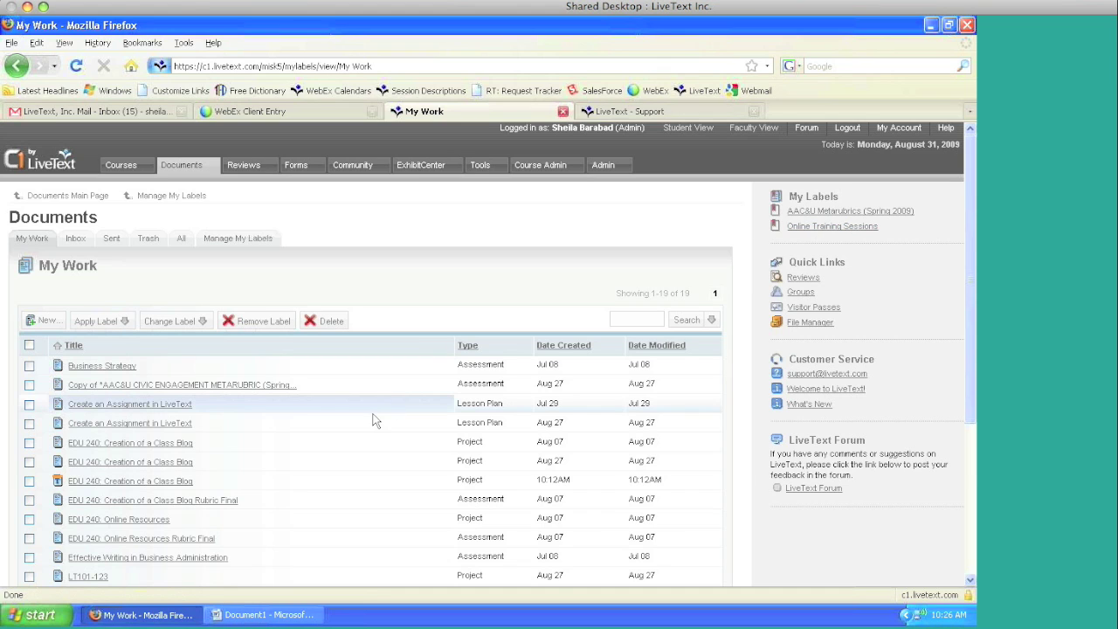
{"action": "left_click", "coordinate": [238, 239]}
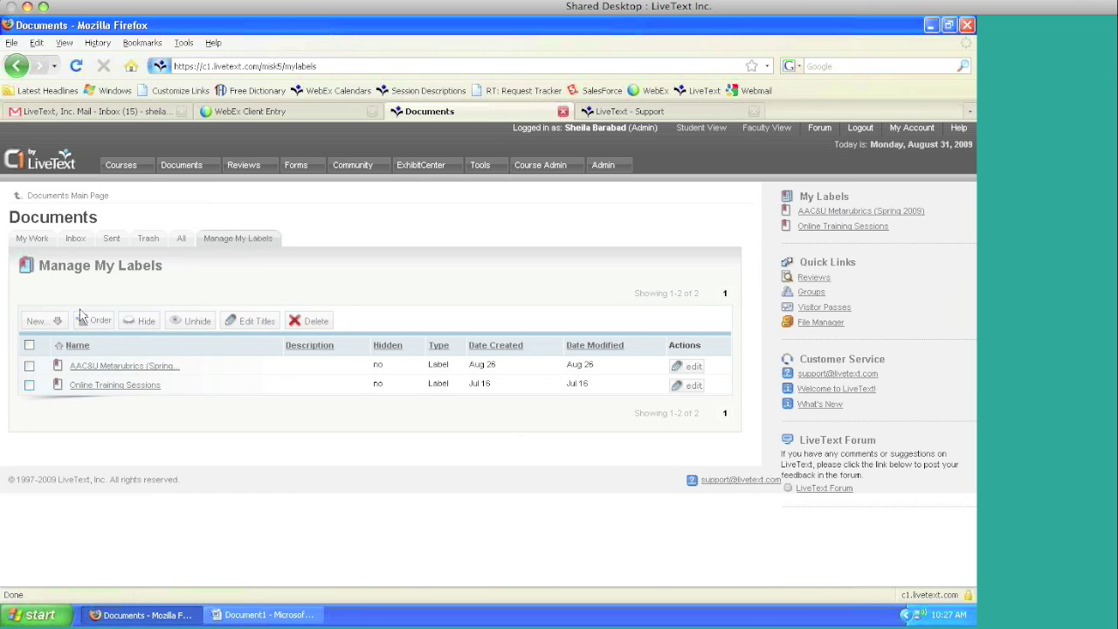
{"action": "left_click", "coordinate": [52, 323]}
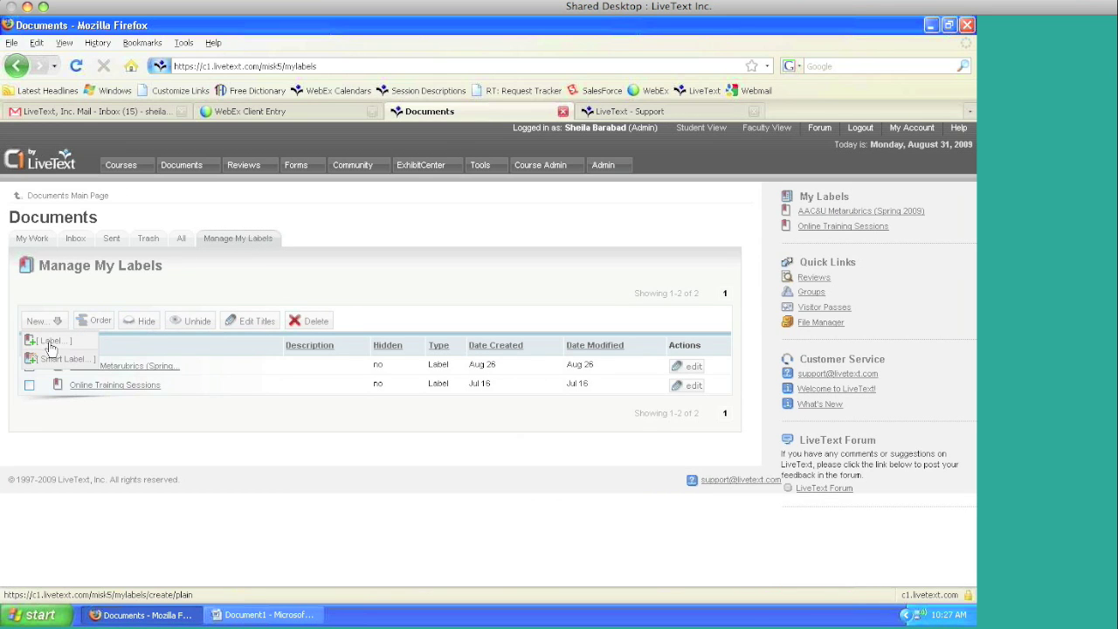
{"action": "left_click", "coordinate": [55, 348]}
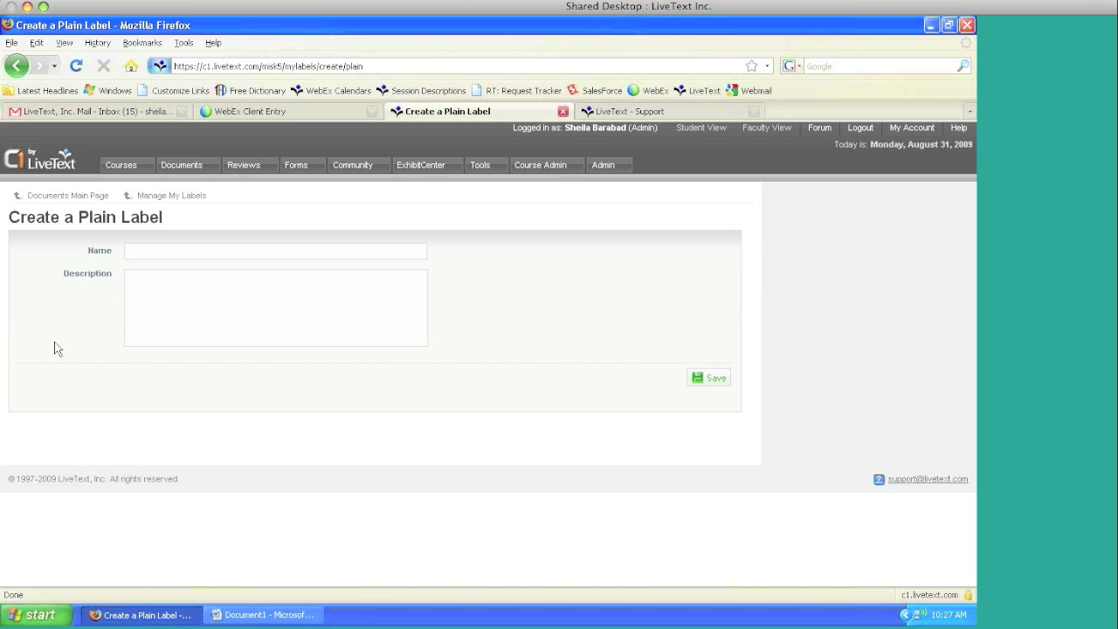
{"action": "left_click", "coordinate": [146, 256]}
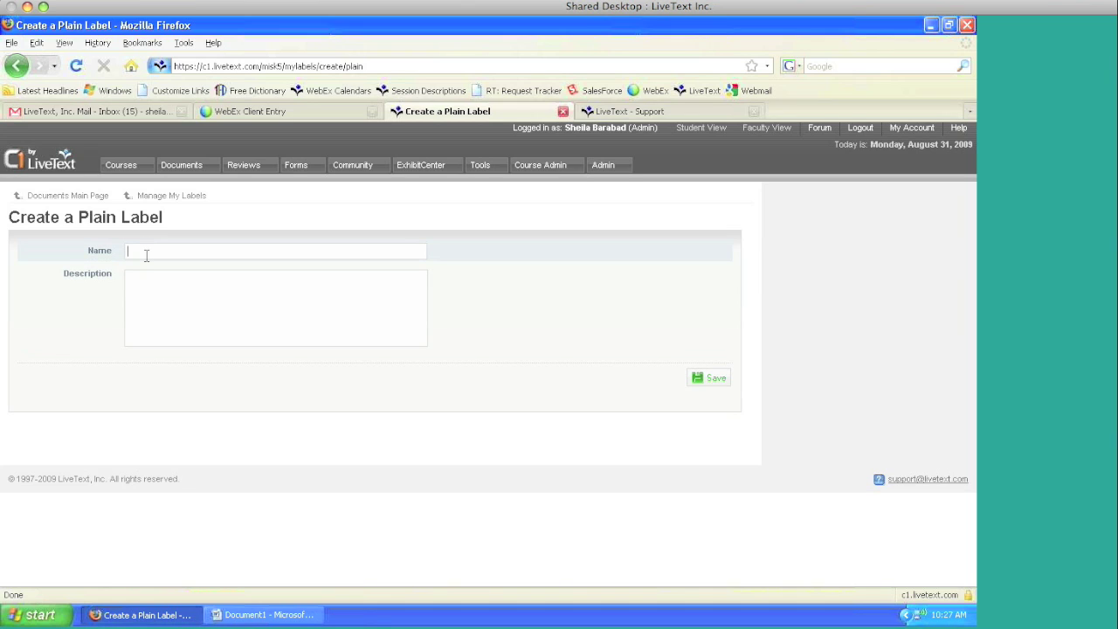
{"action": "type", "text": "EDu"}
{"action": "type", "text": "U 240"}
{"action": "left_click", "coordinate": [723, 381]}
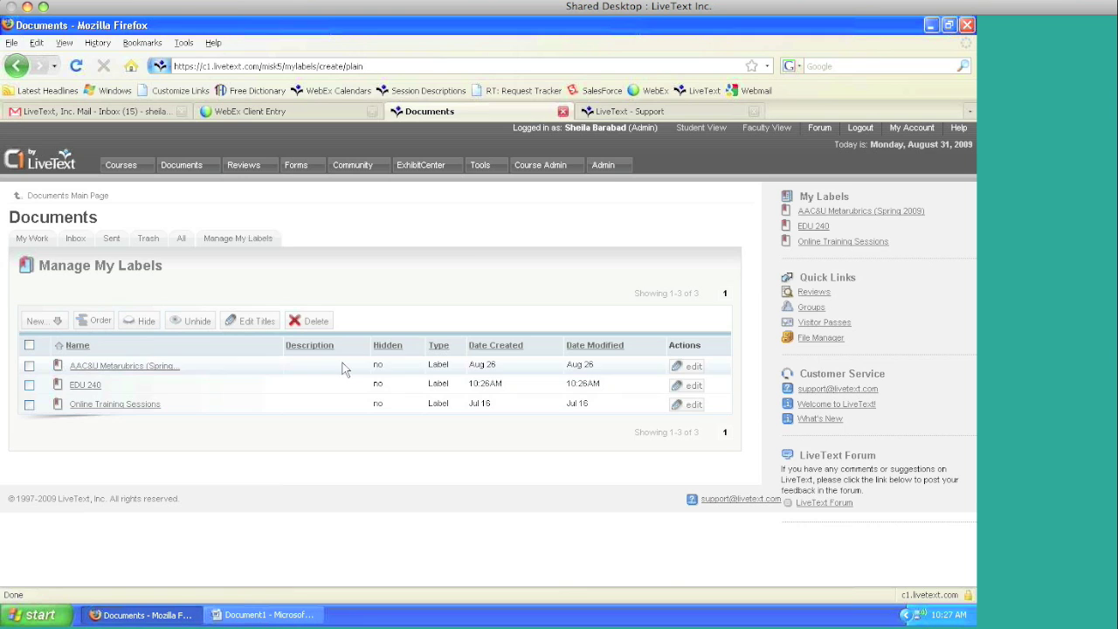
- Apply the EDU 240 label to the EDU 240: Creation of a Class Blog template in My Work
{"action": "left_click", "coordinate": [37, 241]}
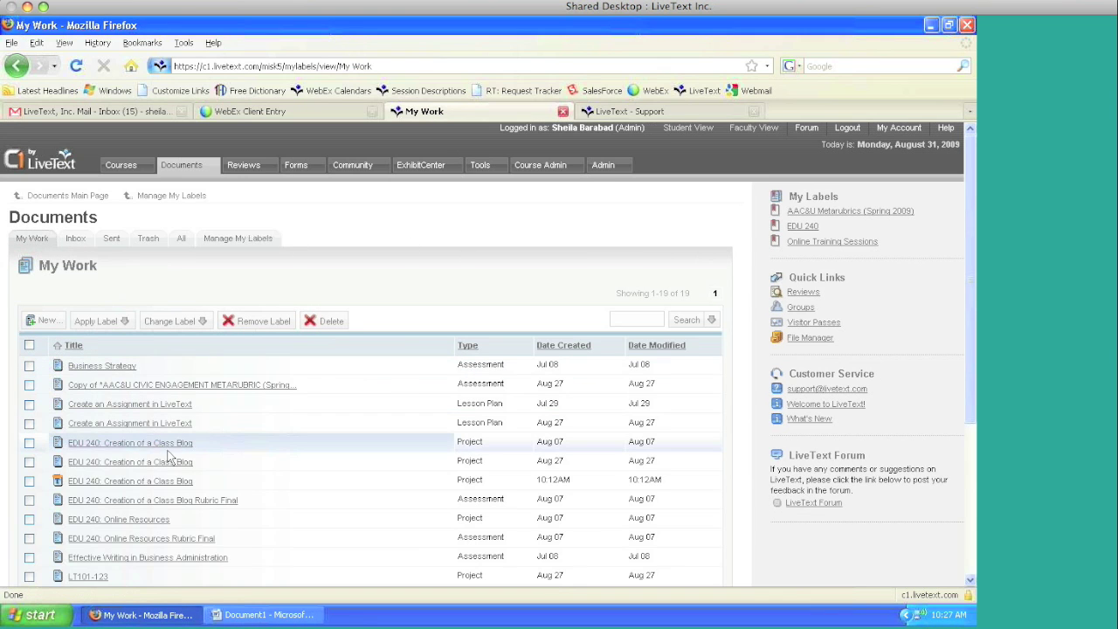
{"action": "left_click", "coordinate": [28, 481]}
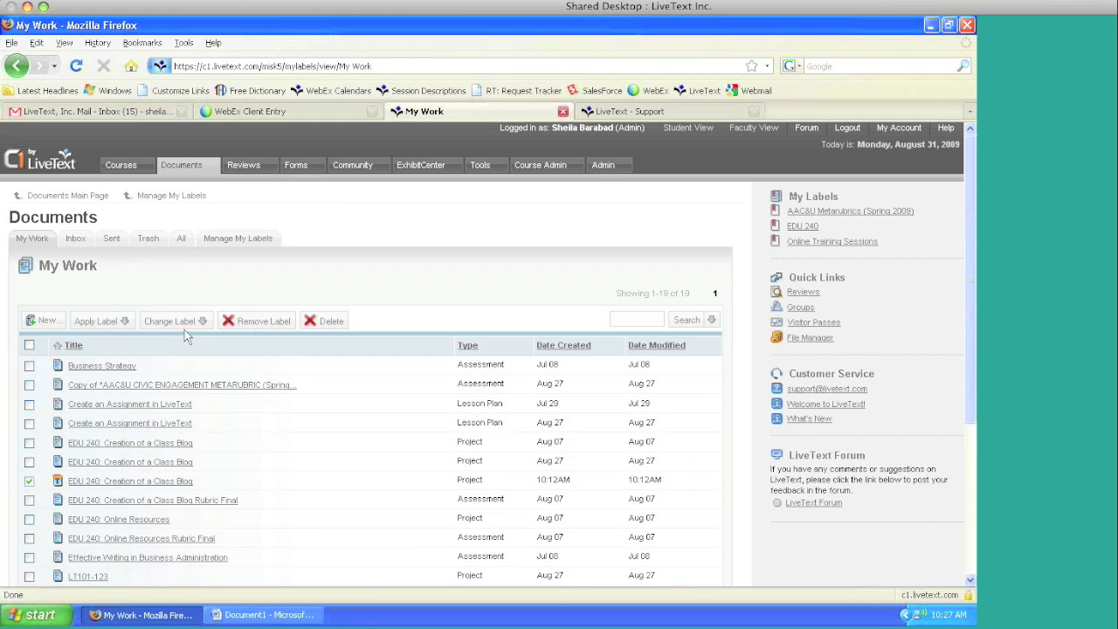
{"action": "left_click", "coordinate": [123, 321]}
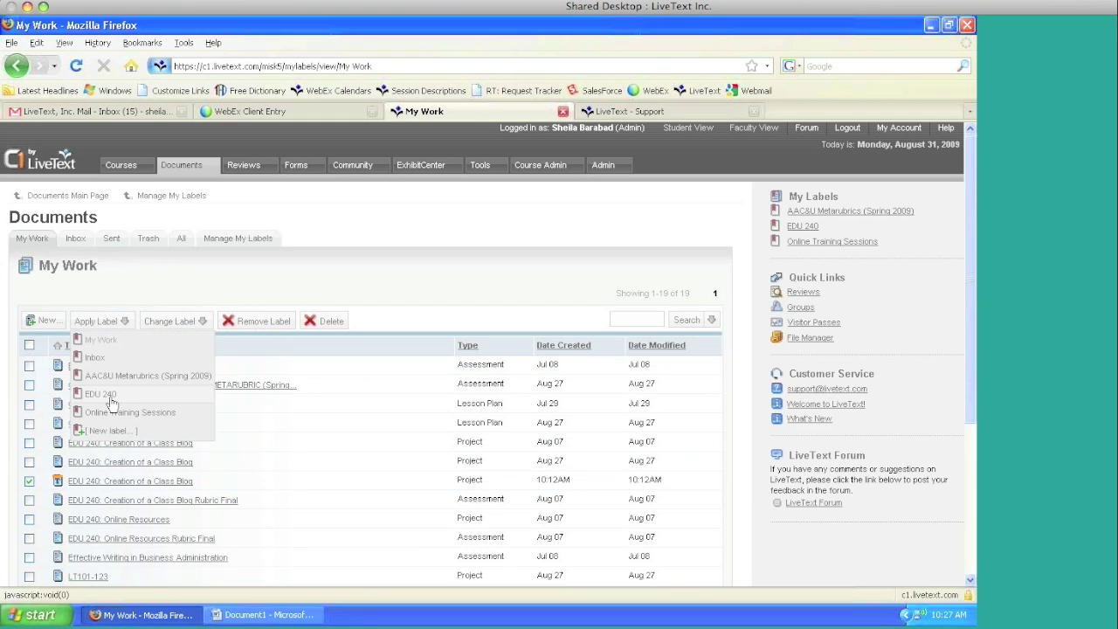
{"action": "left_click", "coordinate": [108, 395]}
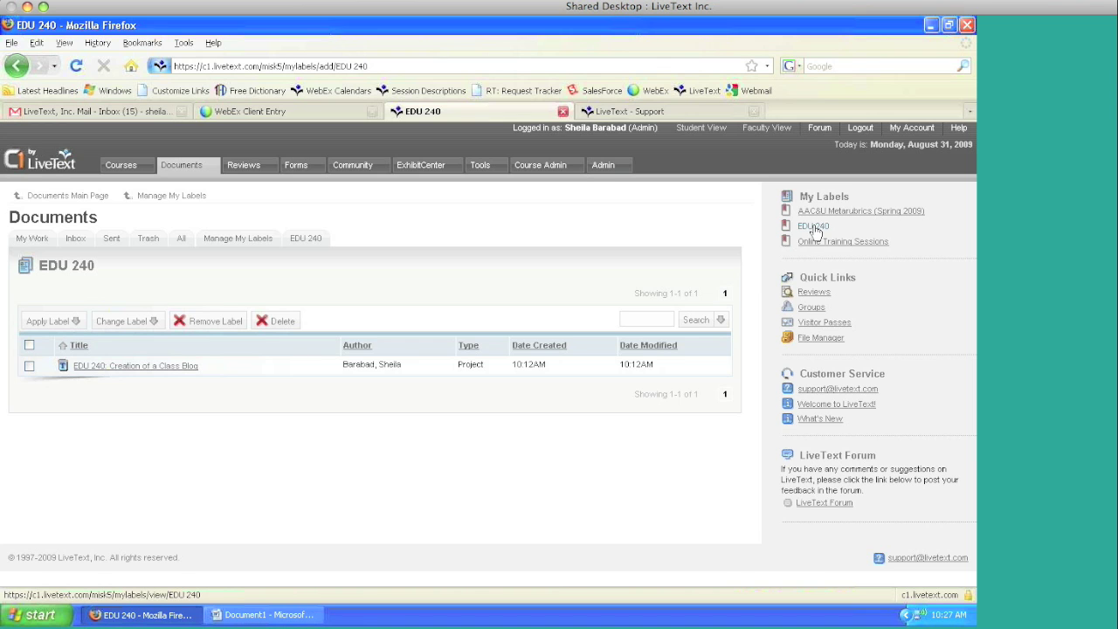
- Compare the My Work document list with the documents under the EDU 240 label, and return to My Work
{"action": "left_click", "coordinate": [39, 241]}
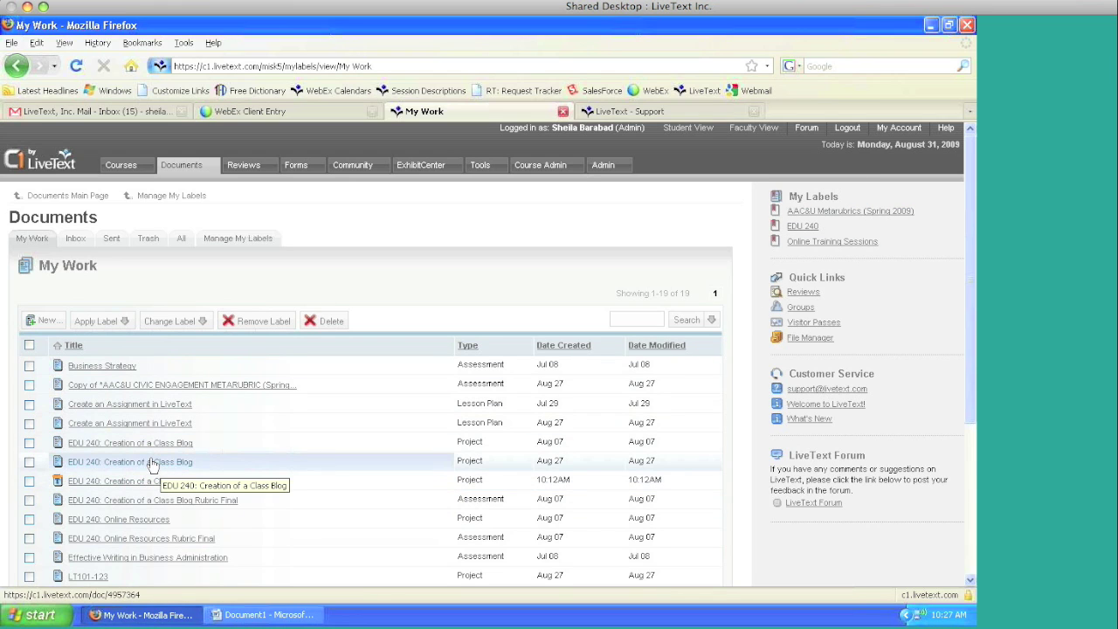
{"action": "left_click", "coordinate": [794, 226]}
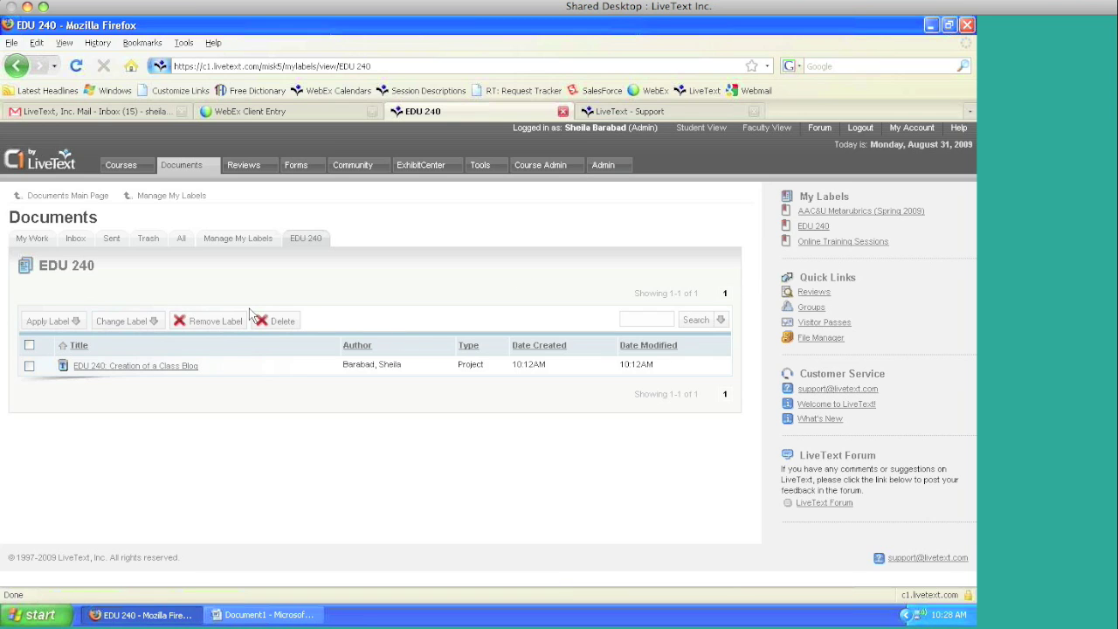
{"action": "left_click", "coordinate": [35, 238]}
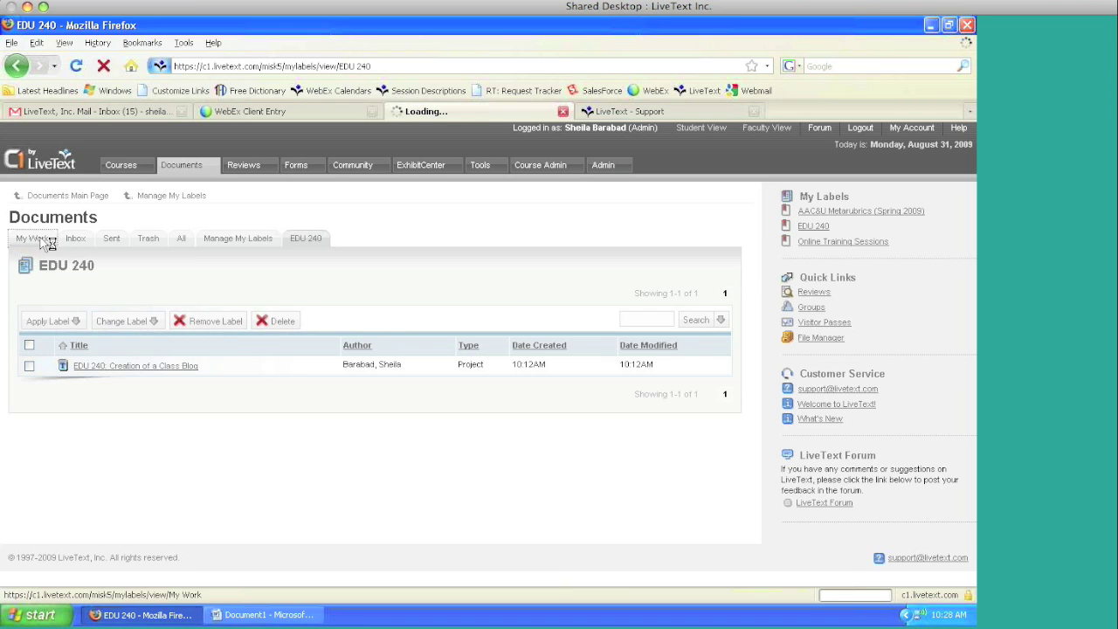